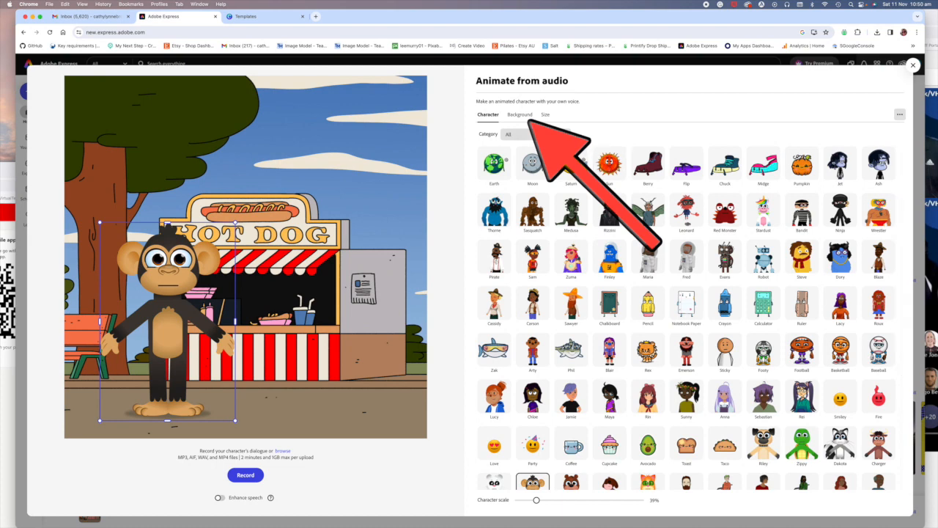
Browse the background categories and apply the Splatter Pink background to the scene
left_click(520, 115)
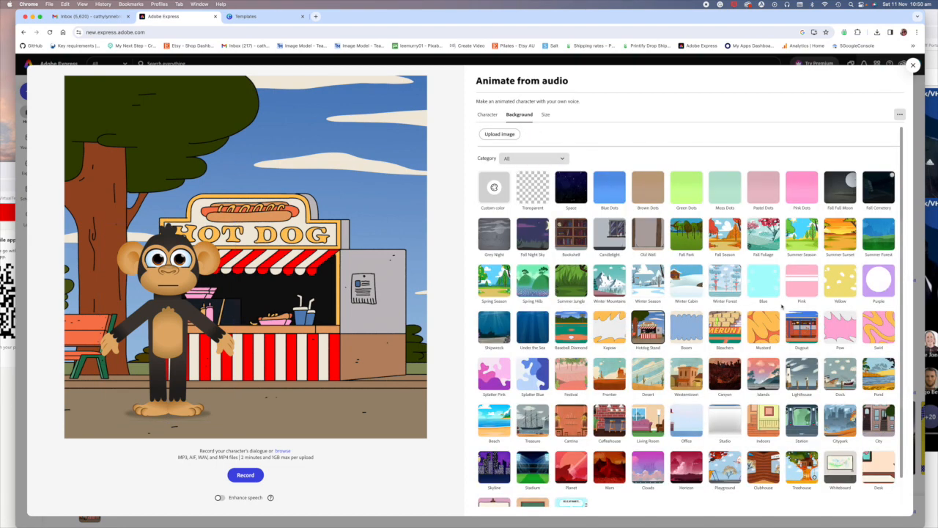
scroll(765, 302, "down", 1)
left_click(533, 138)
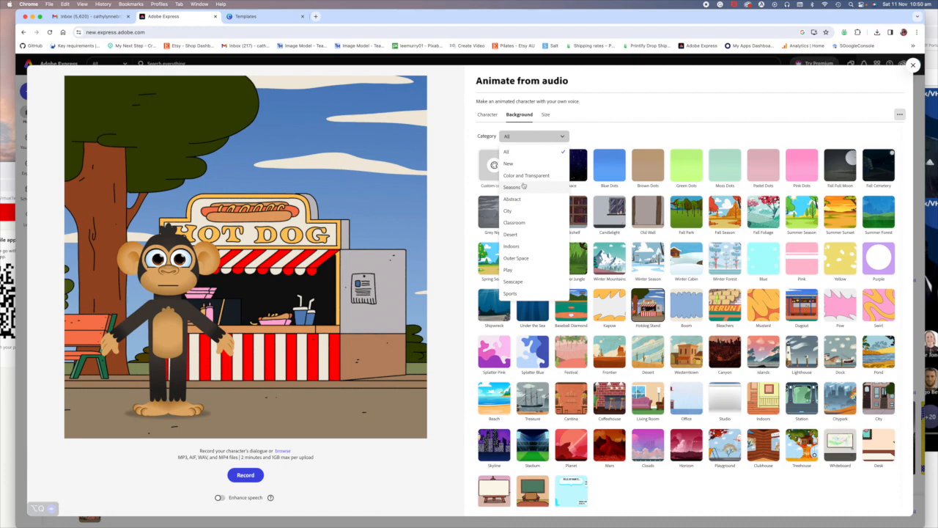
left_click(514, 166)
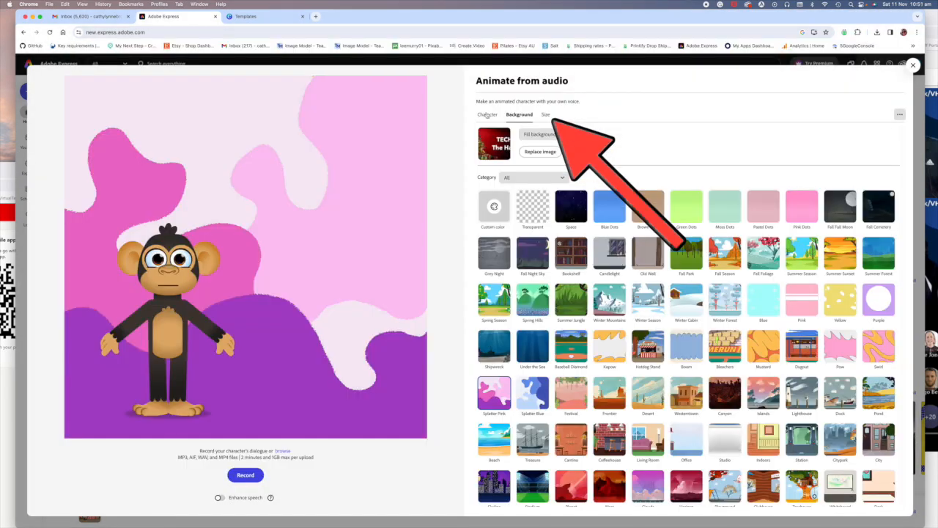
Set the scene size to Instagram Landscape and use the cat Casey as the character, moved up slightly and enlarged
left_click(545, 115)
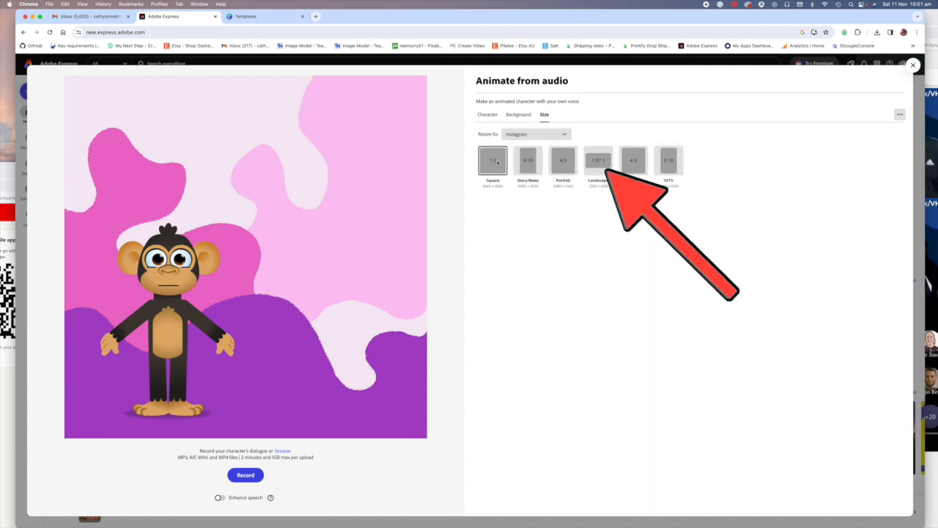
left_click(597, 161)
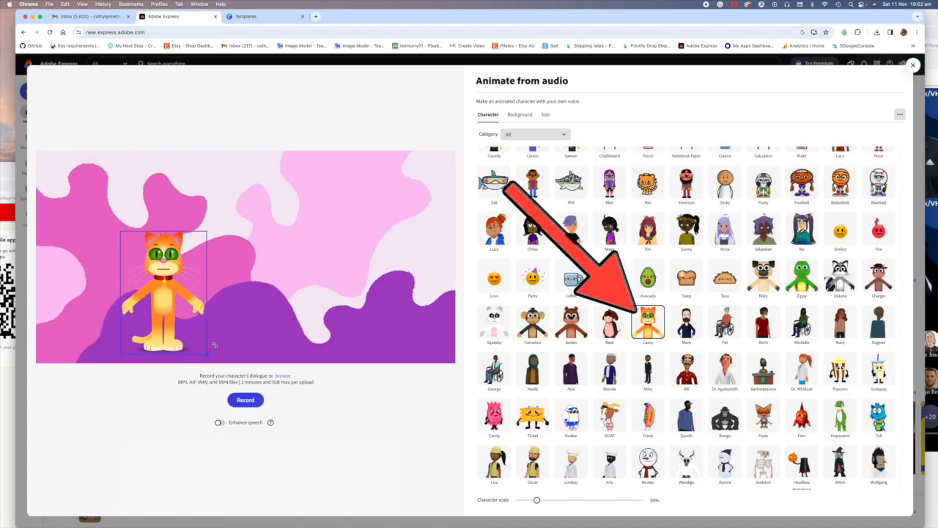
left_click_drag(170, 292, 168, 288)
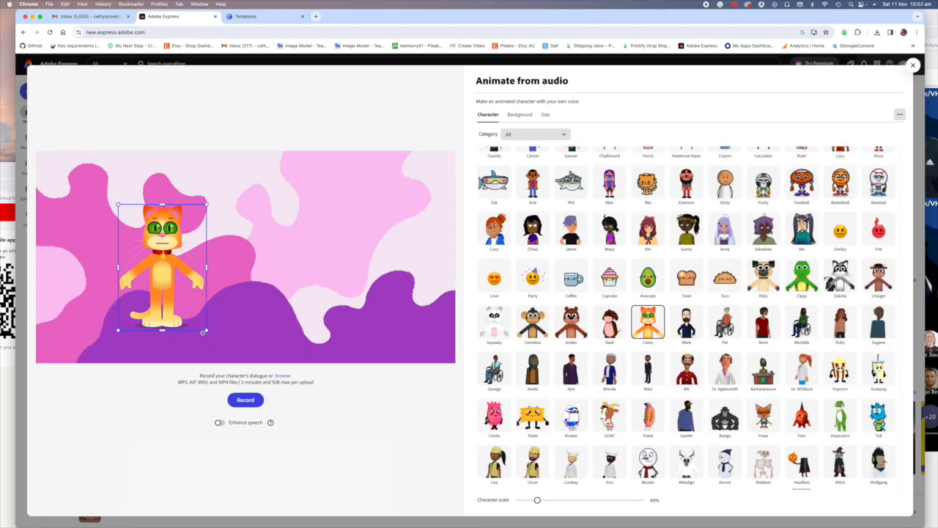
left_click_drag(206, 330, 217, 340)
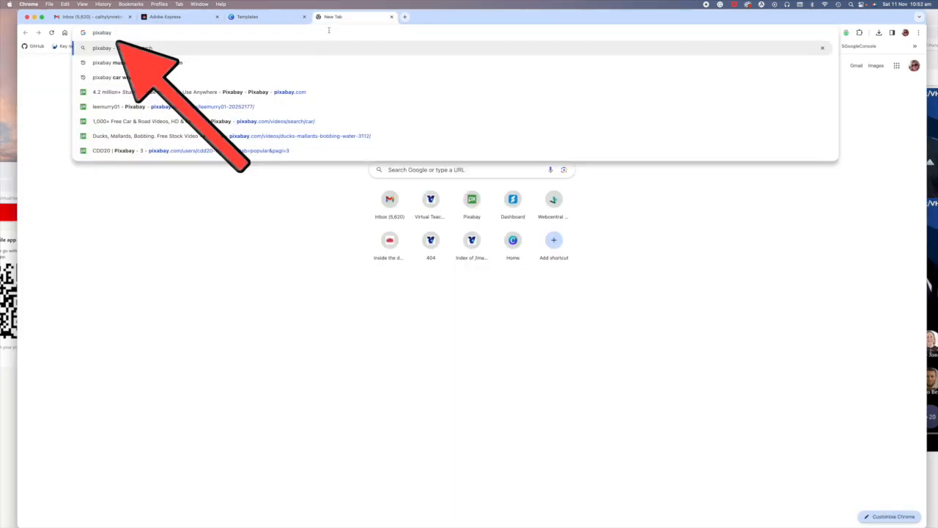
Search the web for "pixabay Christmas background" in a new browser tab
type("Christm")
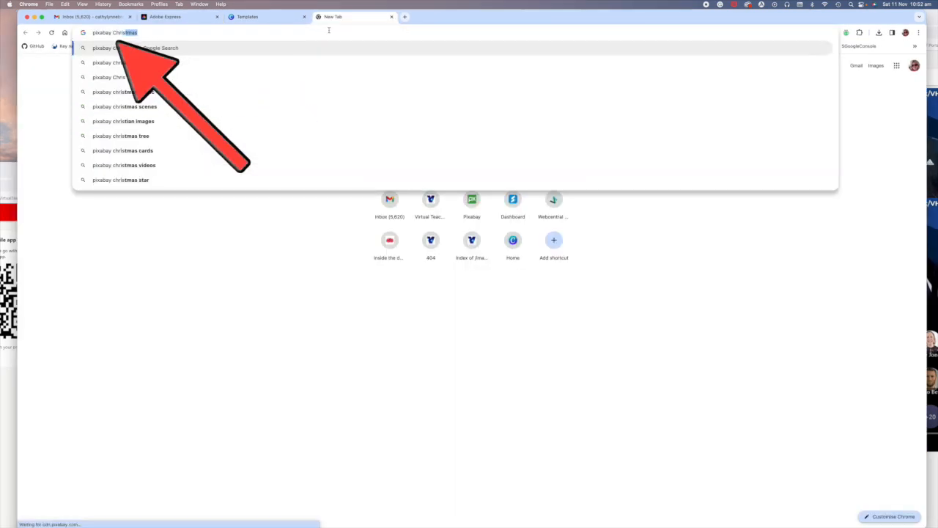
type("as backb")
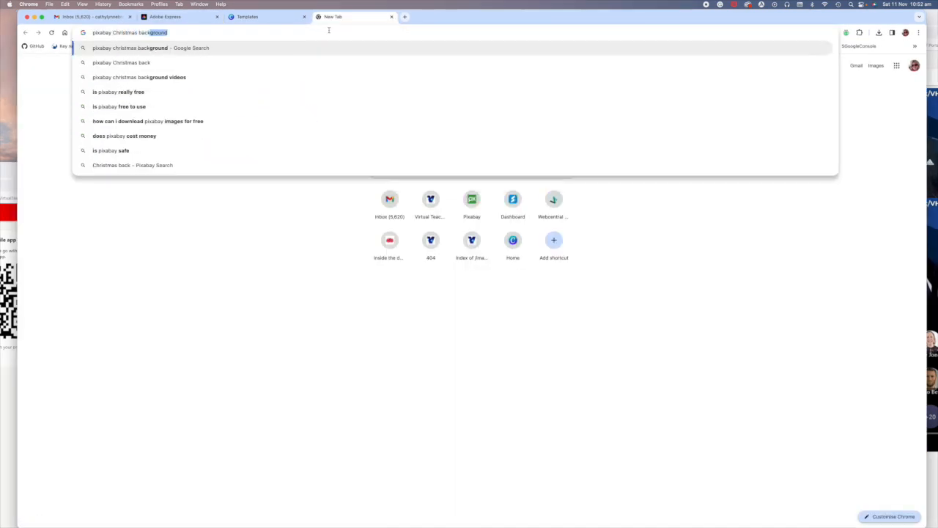
type("round")
key("Return")
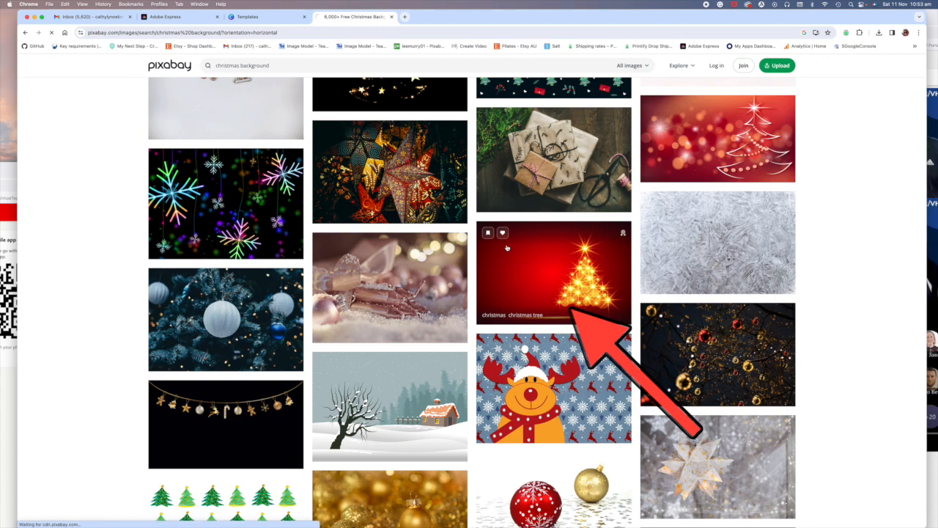
Download the red Pixabay image with the glowing Christmas tree at 1920×1280 and dismiss the thank-you message
left_click(507, 247)
left_click(747, 116)
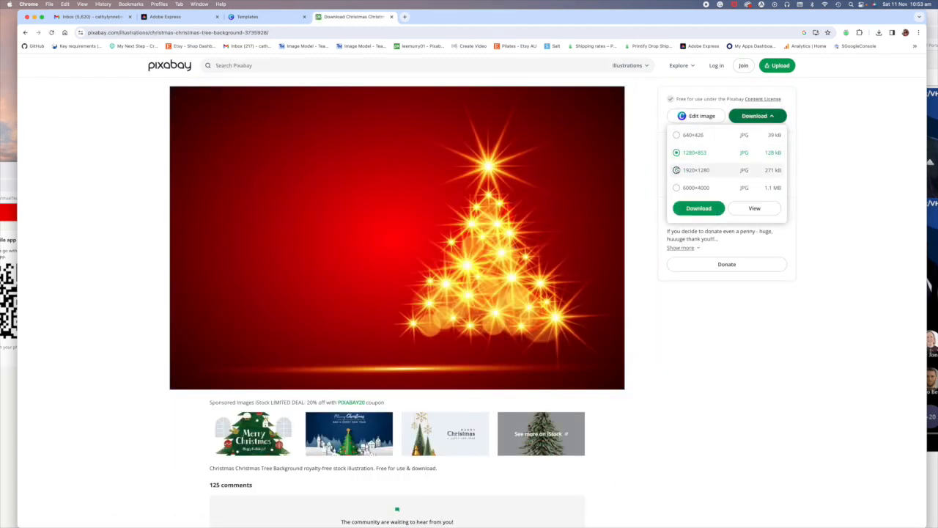
left_click(699, 208)
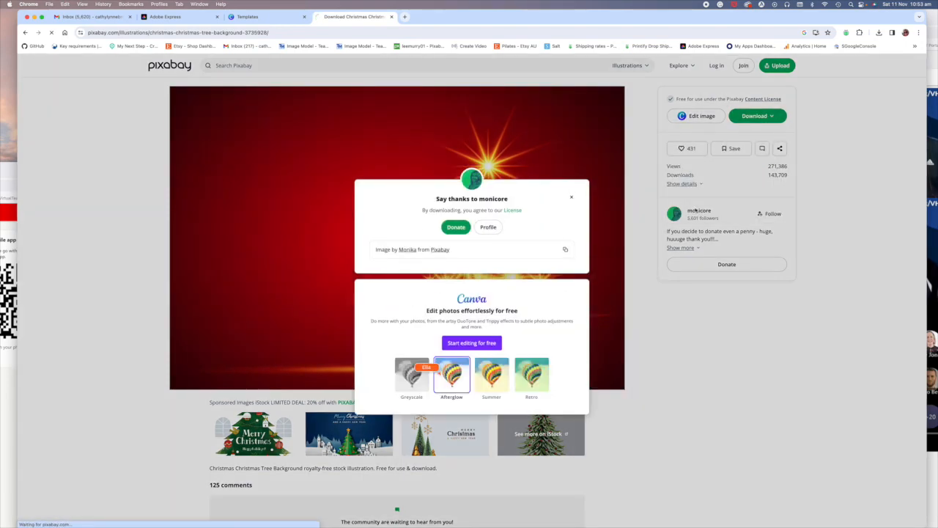
left_click(571, 196)
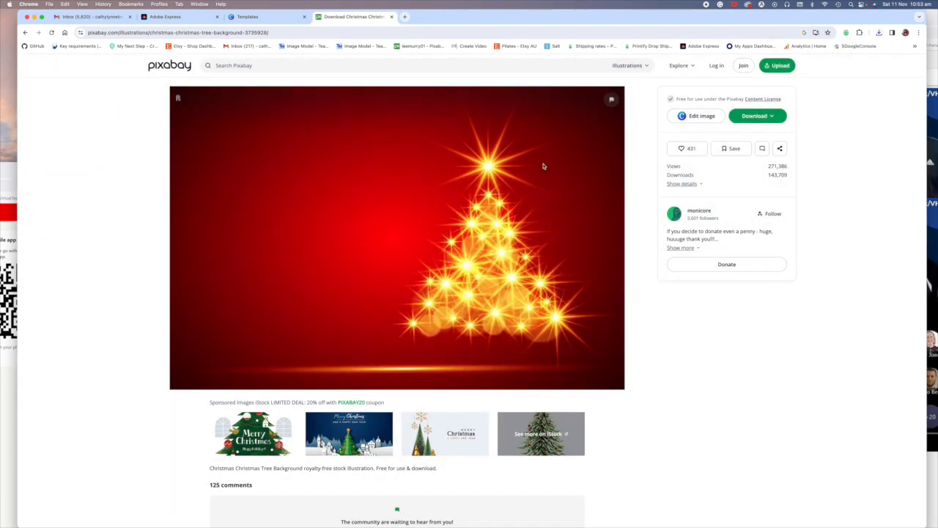
Return to Adobe Express and replace the background image with christmas-3735928_1920.jpg from the Downloads folder
left_click(165, 19)
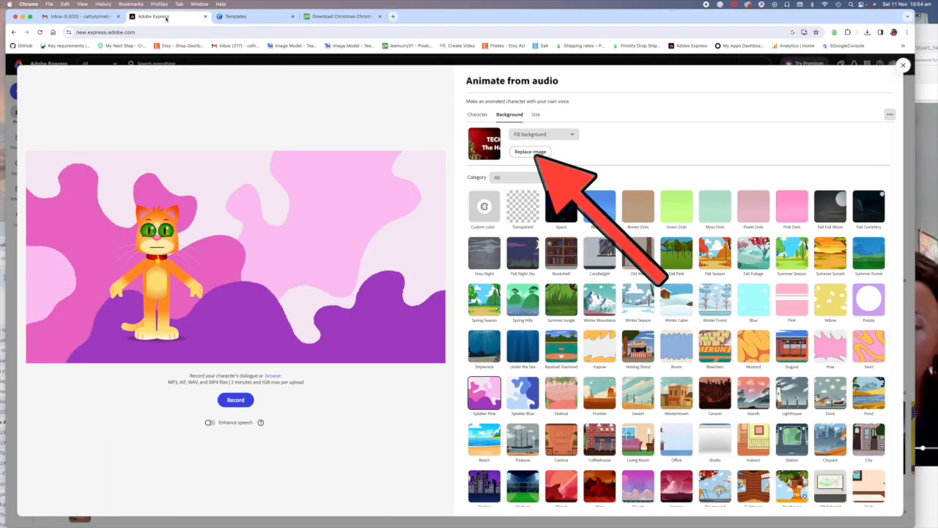
left_click(529, 152)
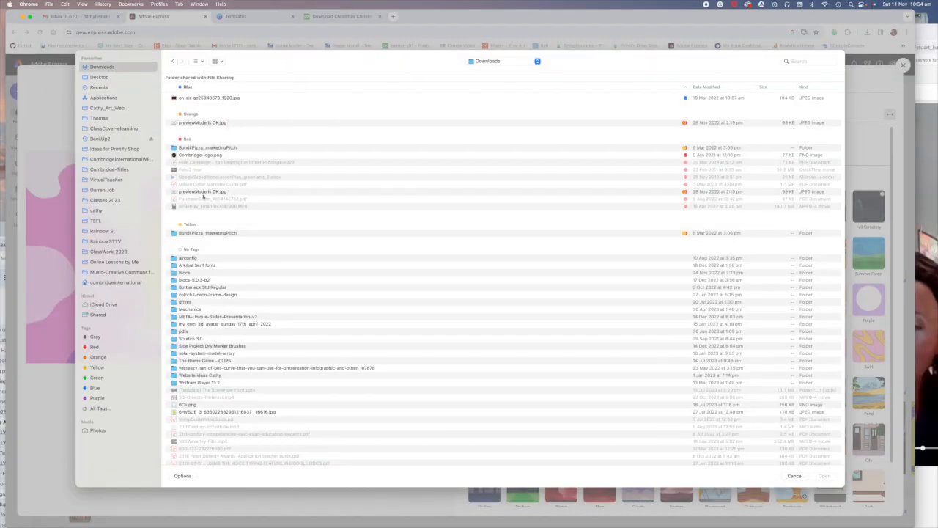
left_click(708, 86)
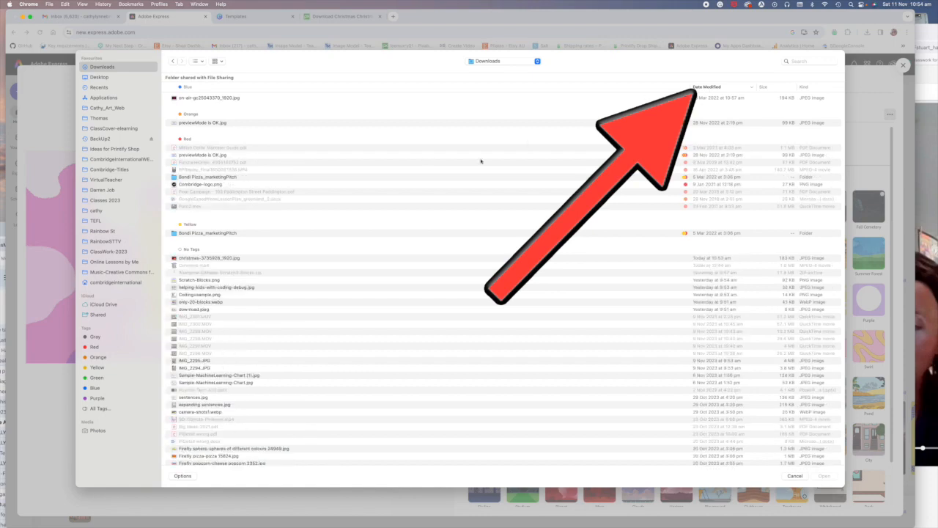
left_click(208, 261)
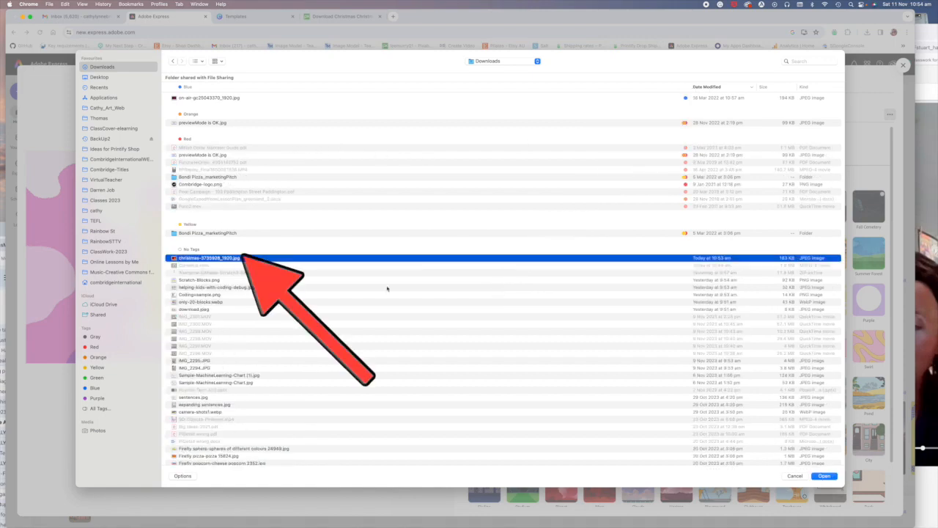
left_click(825, 476)
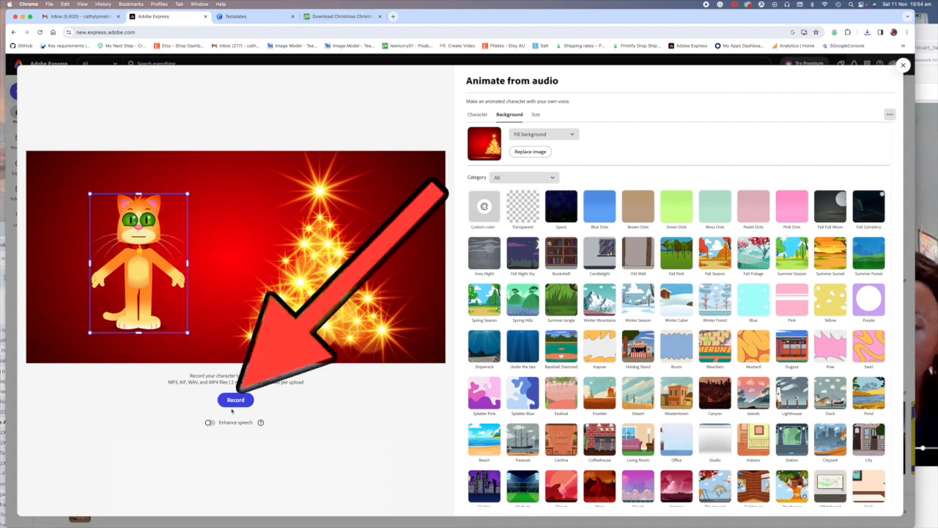
Record the cat's dialogue and open the finished animation in the editor for playback
left_click(234, 400)
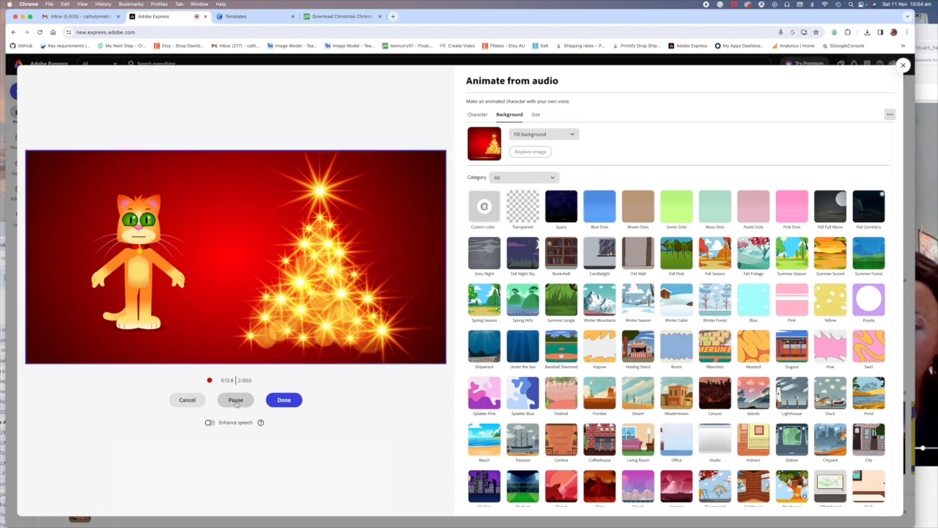
left_click(285, 399)
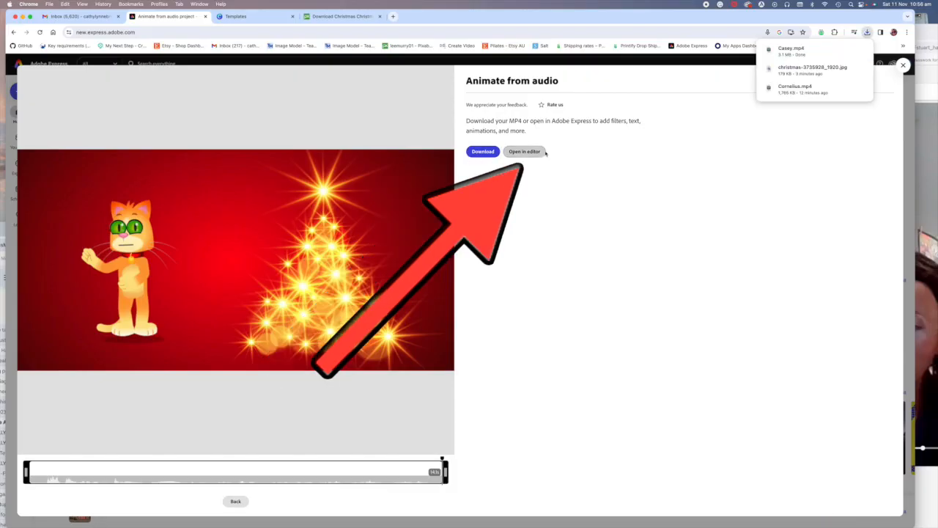
left_click(525, 152)
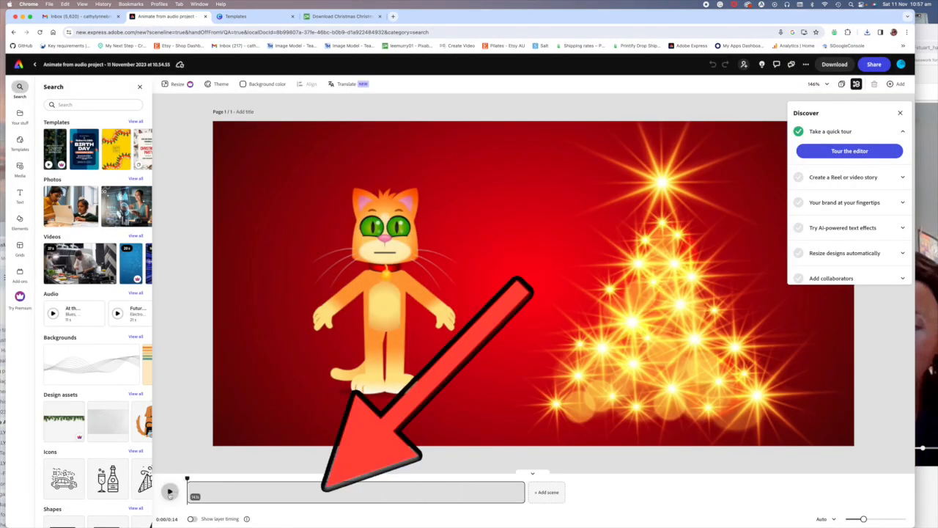
left_click(169, 492)
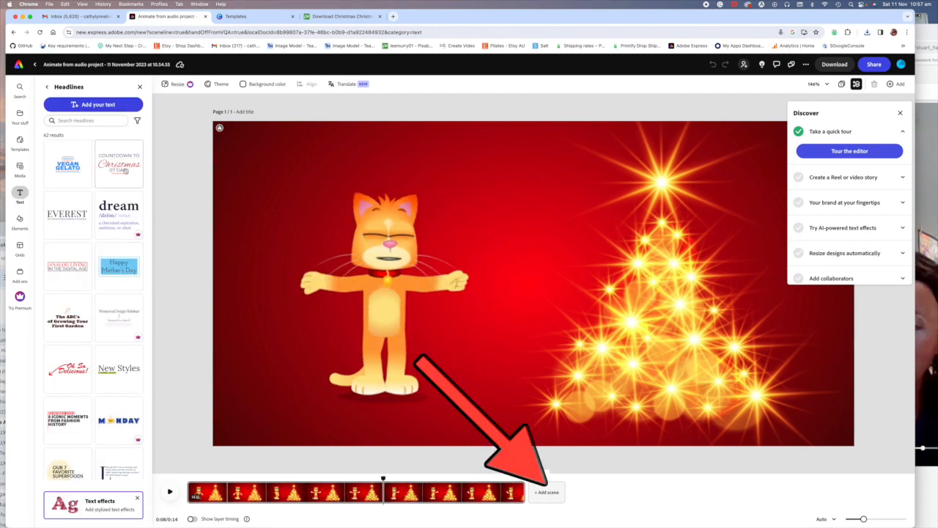
Add the Countdown to Christmas headline as a new scene before the cat clip, with a bright green background
left_click_drag(125, 172, 501, 506)
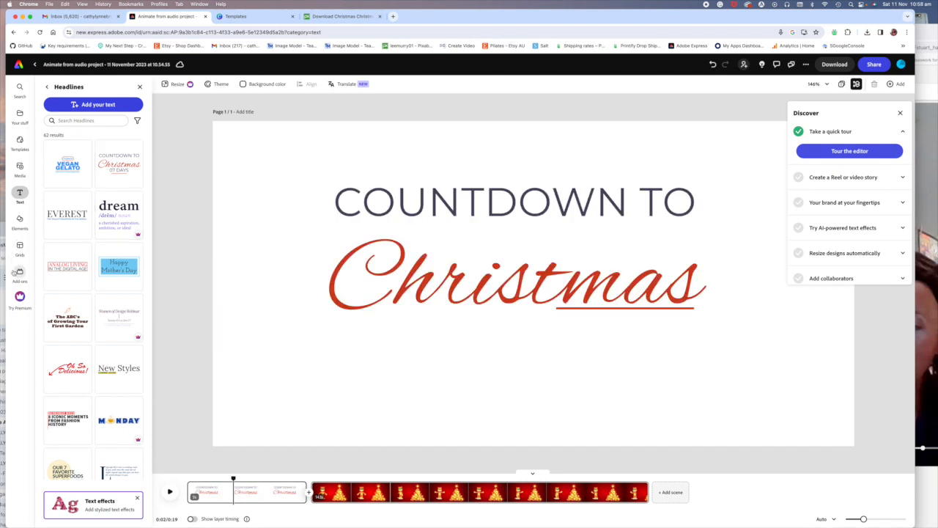
left_click(264, 84)
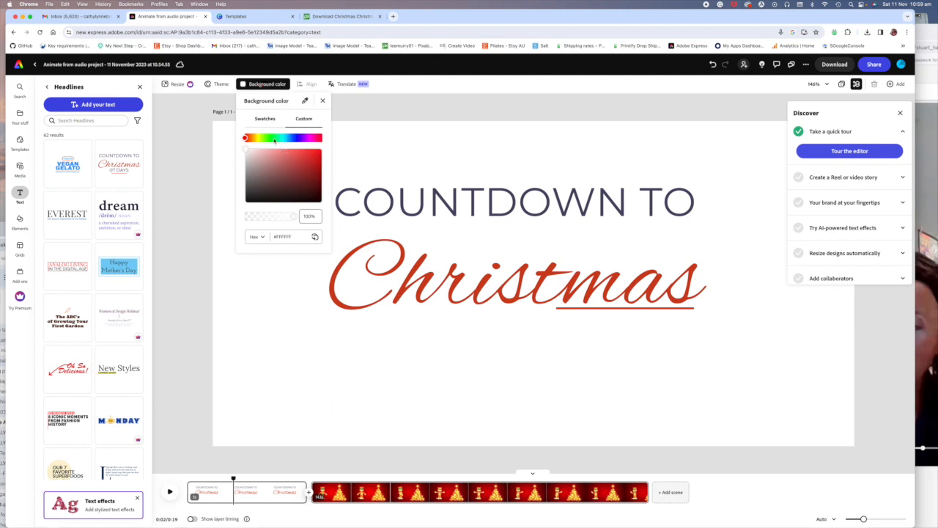
left_click(277, 138)
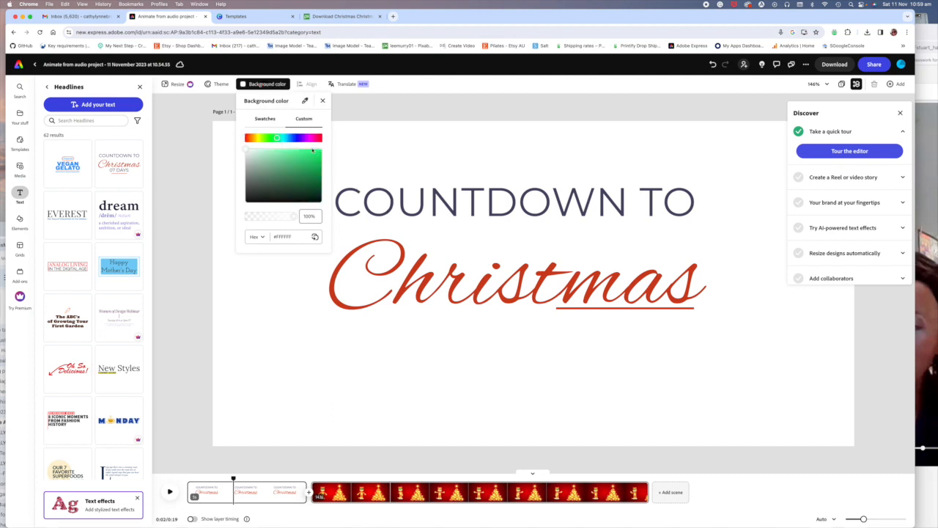
left_click(321, 152)
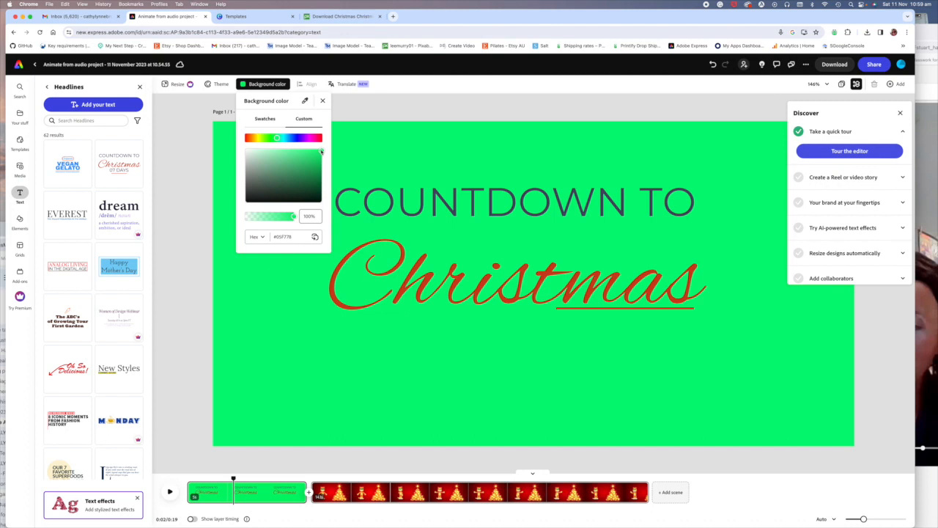
left_click(376, 128)
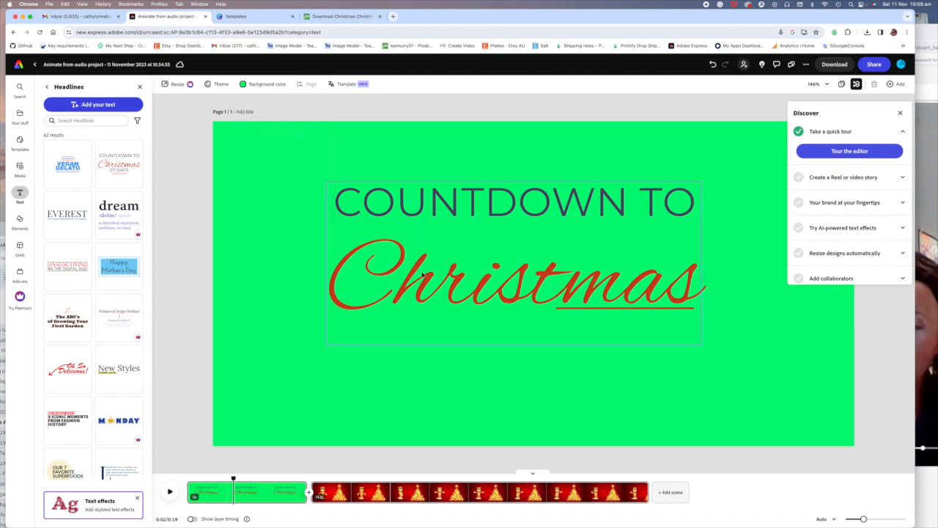
Increase the font size of the word "Christmas" in the headline to about 250
left_click(453, 267)
double_click(603, 206)
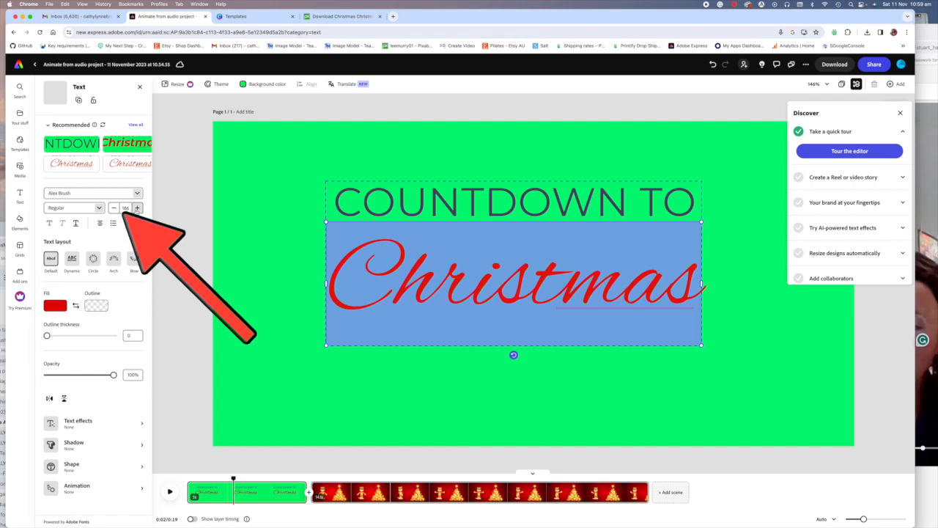
left_click(137, 208)
left_click(136, 208)
left_click(136, 208)
left_click(137, 208)
left_click(136, 208)
left_click(136, 209)
left_click(137, 208)
left_click(136, 208)
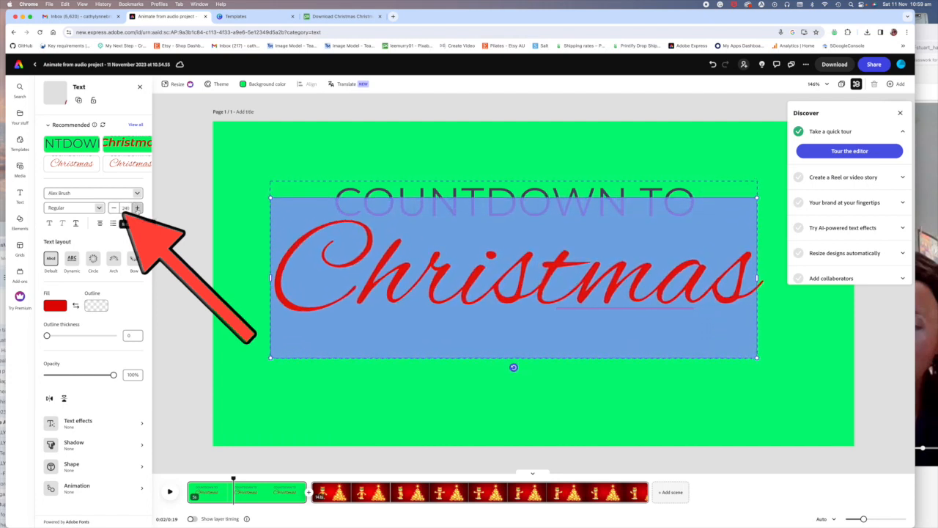
left_click(137, 208)
left_click(136, 208)
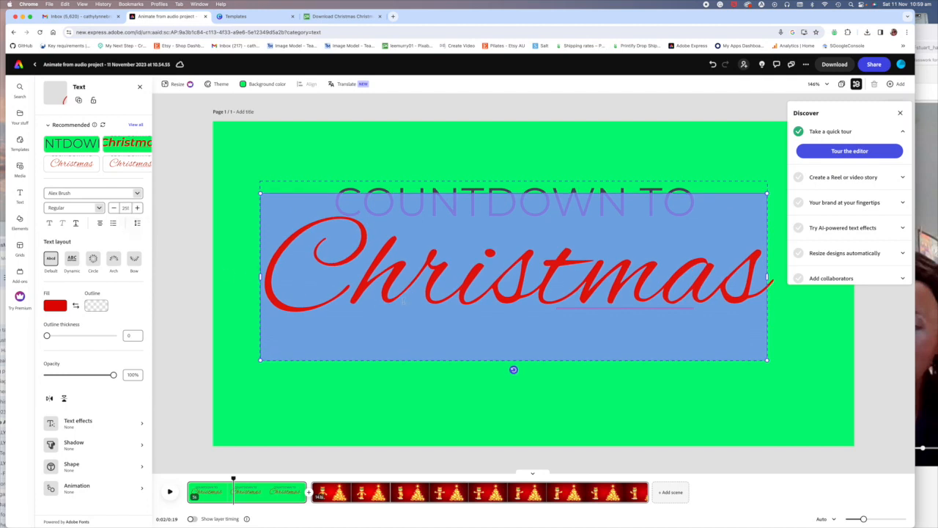
Move the "Christmas" text down clear of "COUNTDOWN TO" and delete the red underline
left_click(277, 195)
left_click_drag(326, 219, 327, 236)
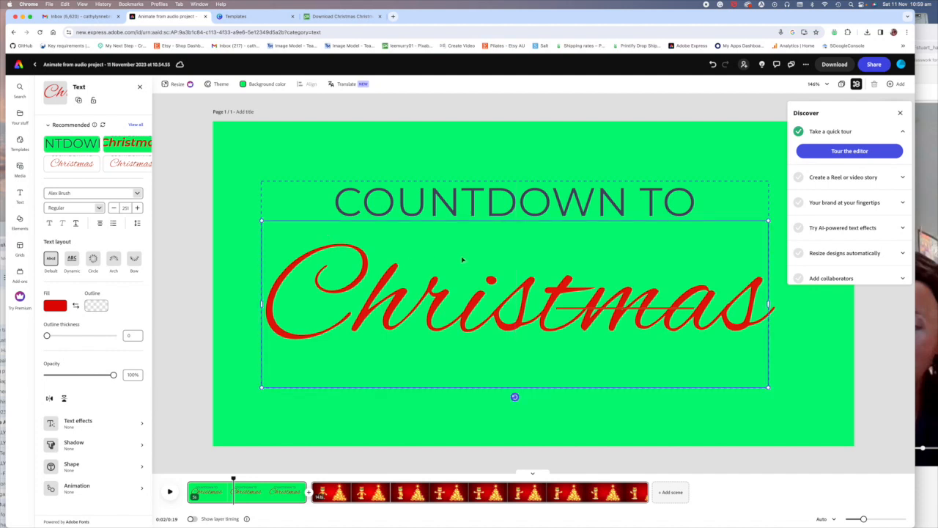
left_click(558, 310)
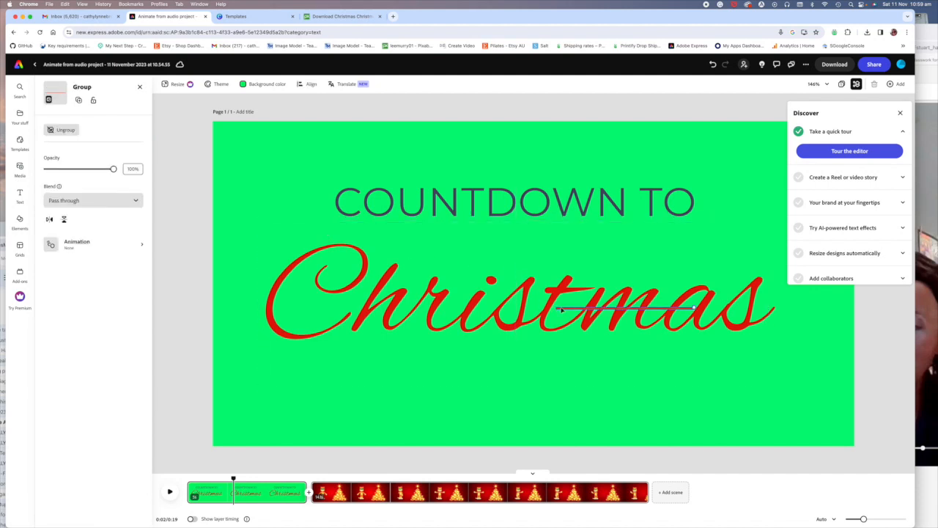
key("BackSpace")
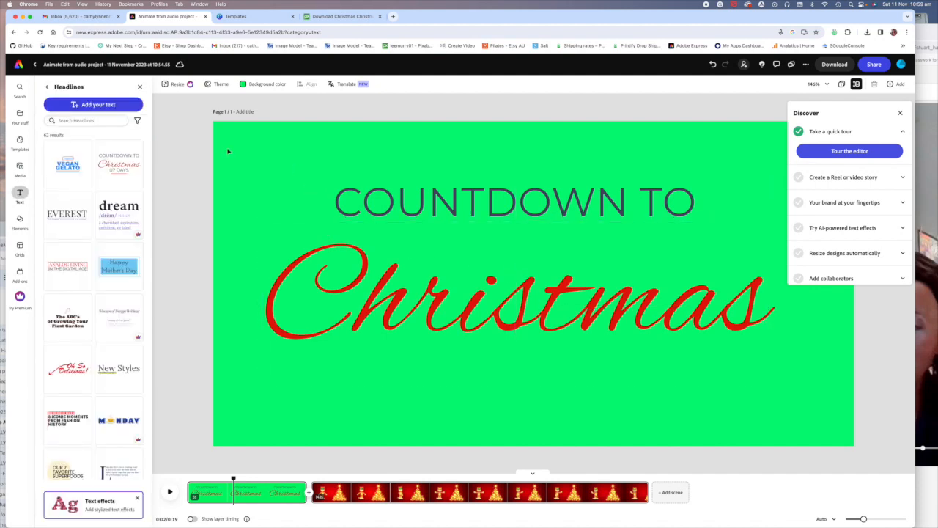
Set the title scene's background to dark green and accept the generative AI user guidelines for text effects on "What Fun!"
left_click(245, 84)
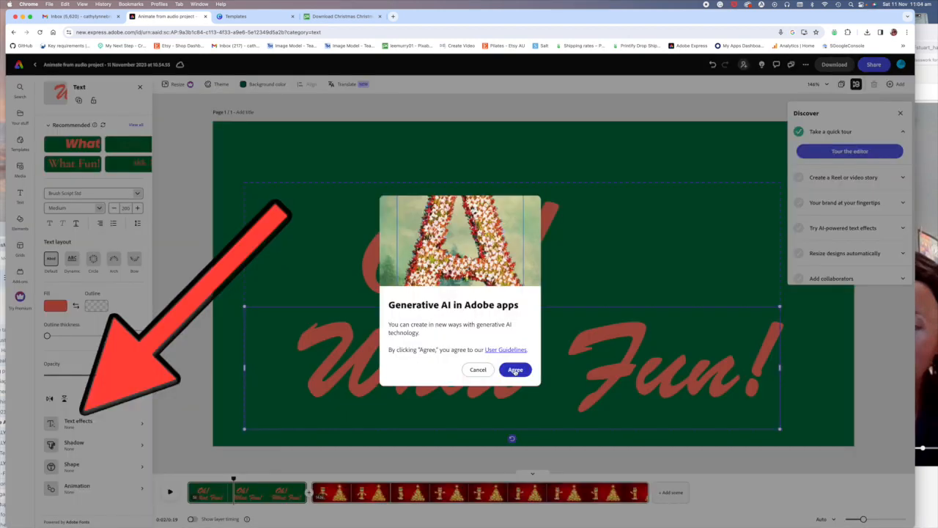
left_click(516, 369)
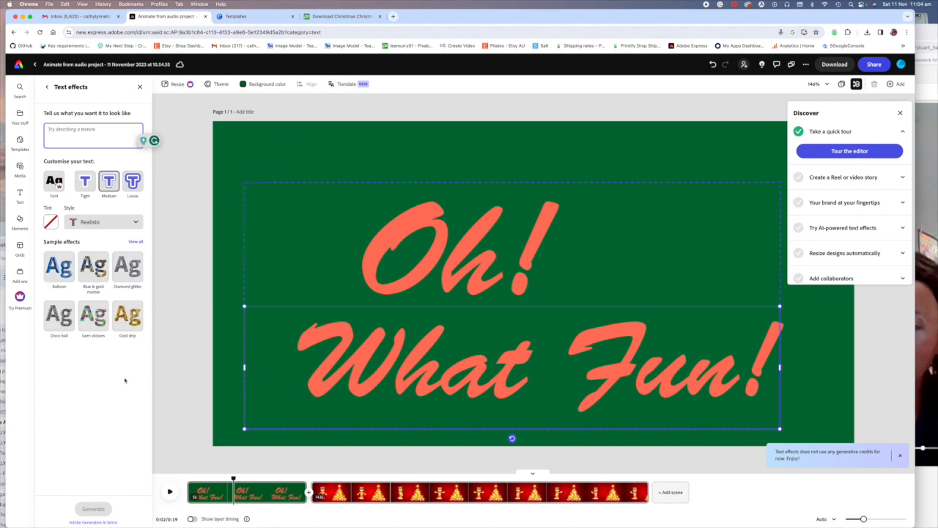
Try the Gem stickers and Gold drip text effects on "What Fun!" and set the effect style to Neon
left_click(93, 316)
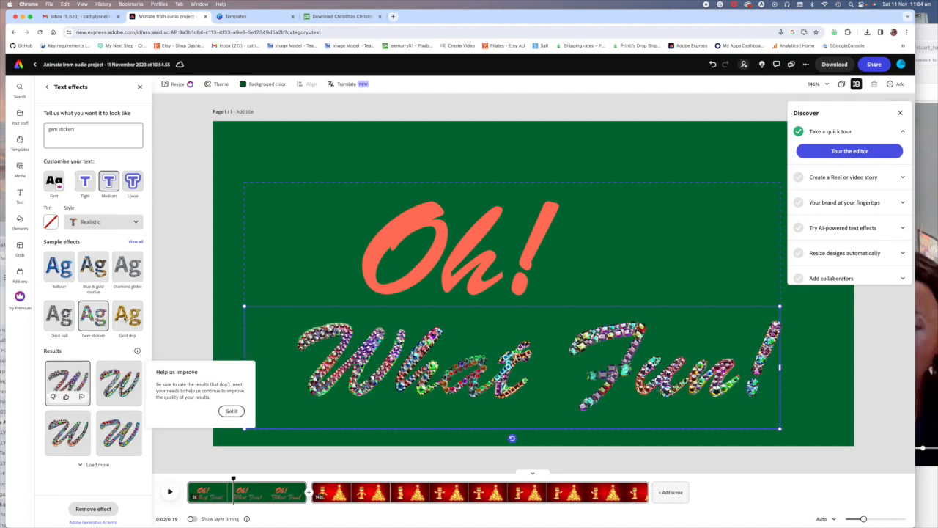
left_click(128, 315)
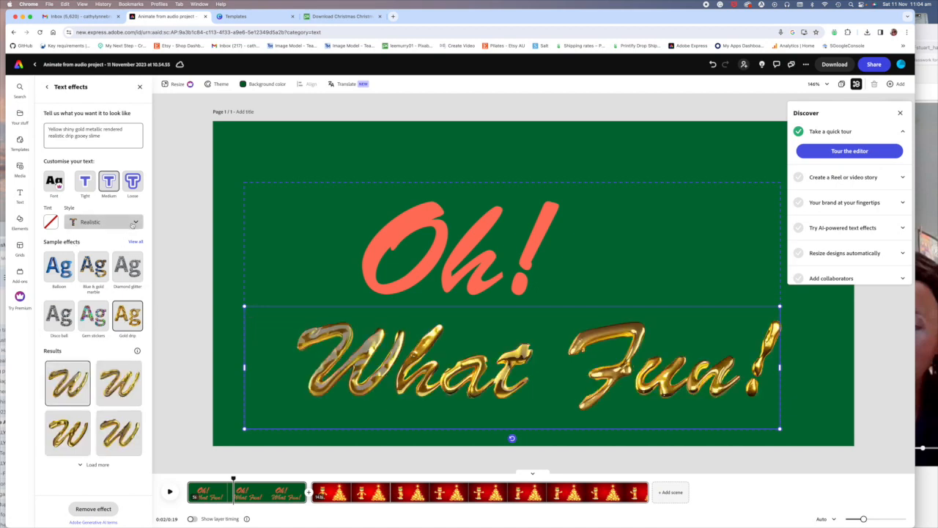
left_click(106, 221)
left_click(97, 280)
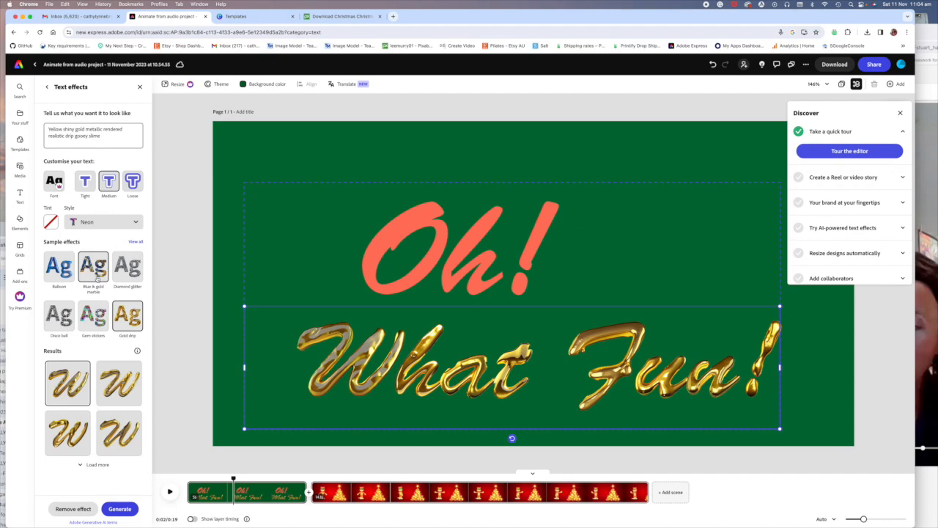
From the full set of sample effects, try Pink balloon on "What Fun!" and replace it with Diamond glitter
left_click(135, 242)
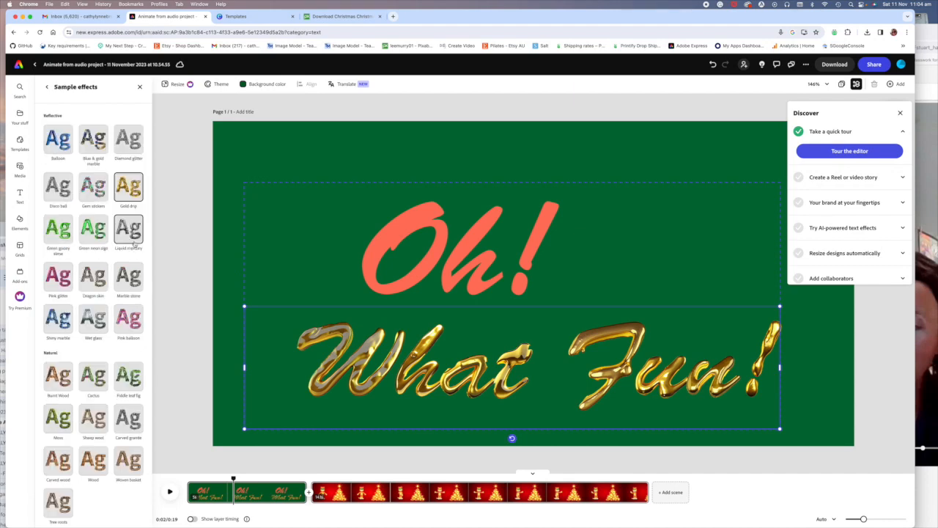
left_click(128, 319)
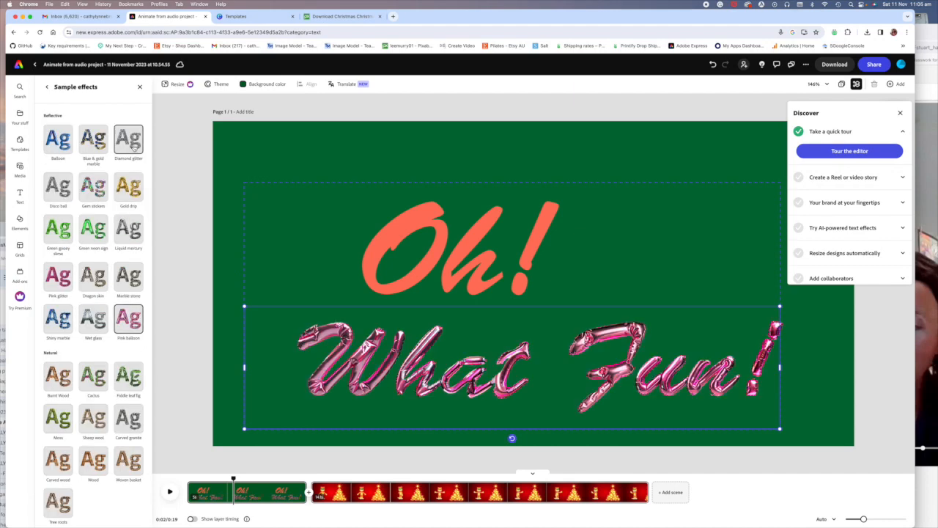
left_click(134, 146)
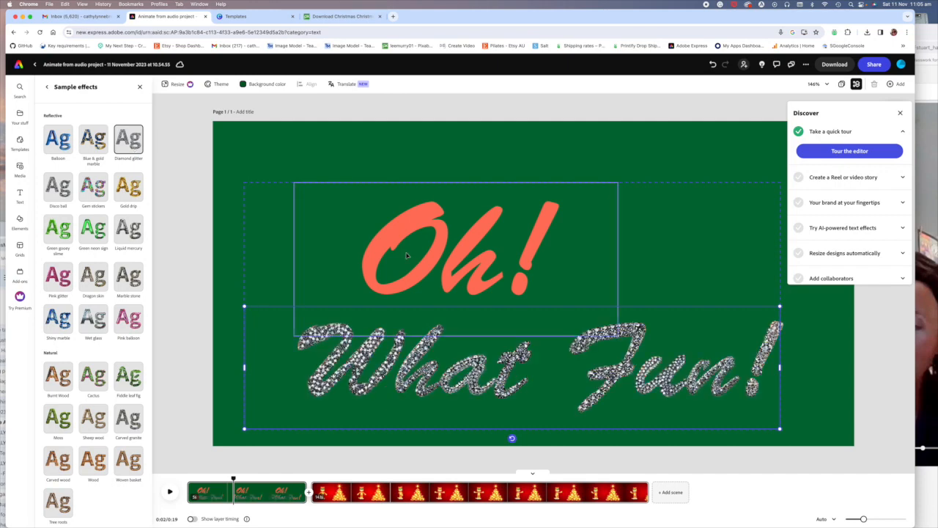
Apply the Flicker looping animation to the title scene's text
left_click(458, 249)
left_click(238, 267)
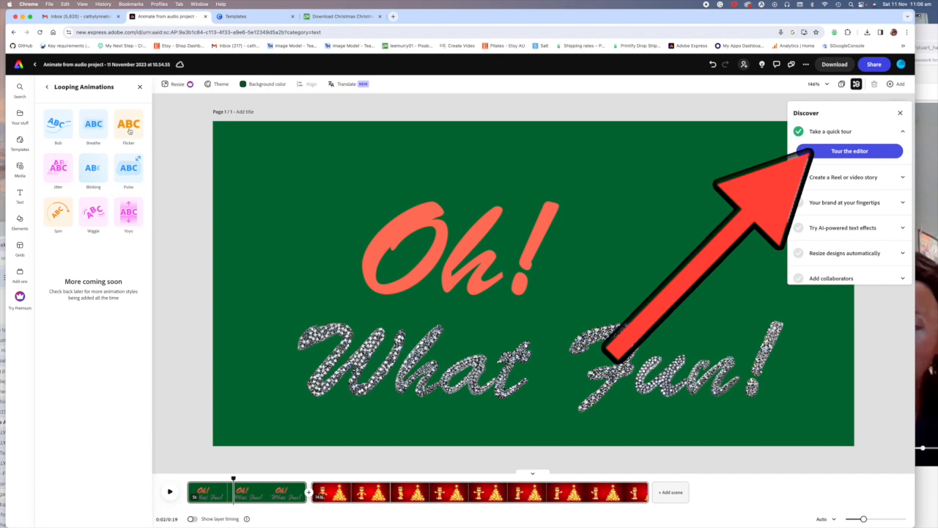
left_click(129, 129)
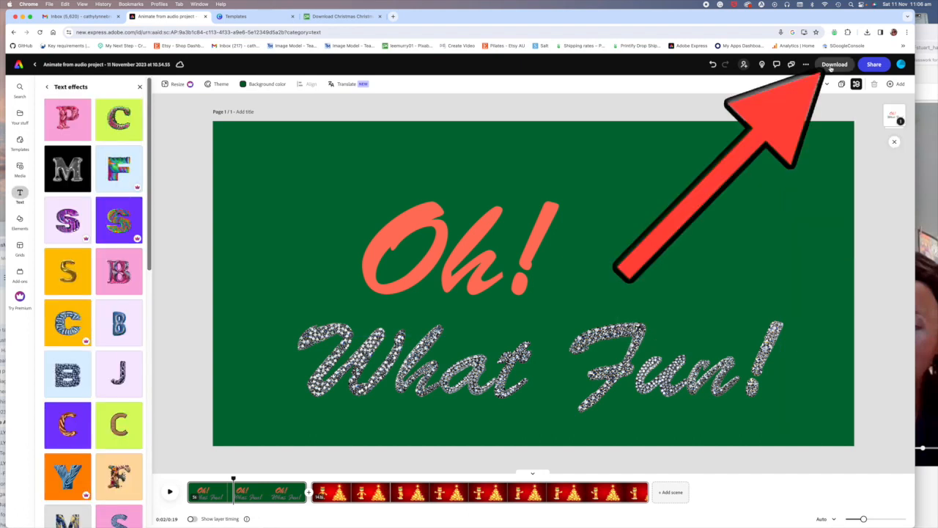
Download the project as an MP4 video at the Custom (Original size) resolution
left_click(830, 66)
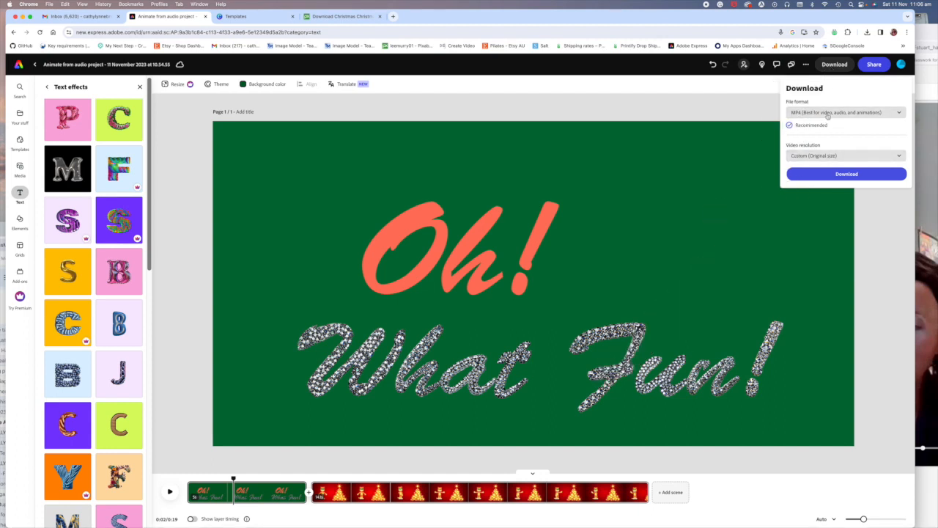
left_click(832, 174)
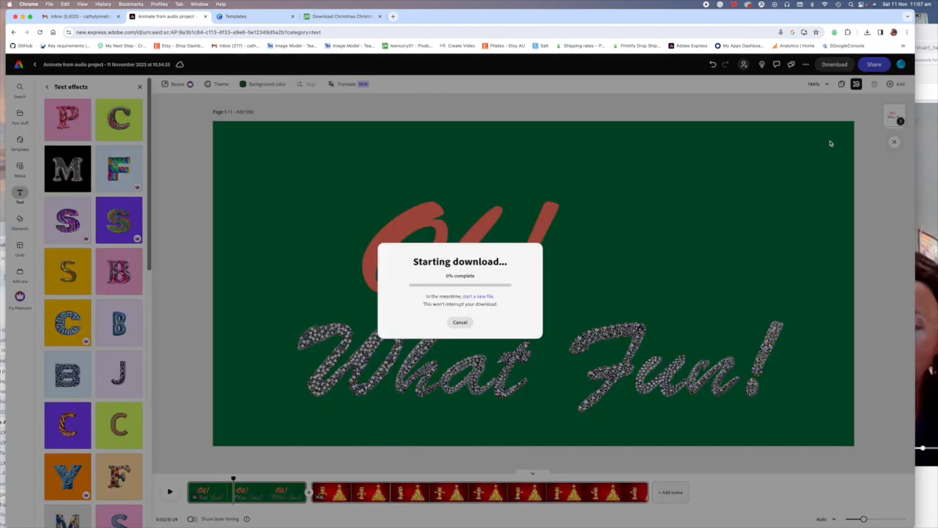